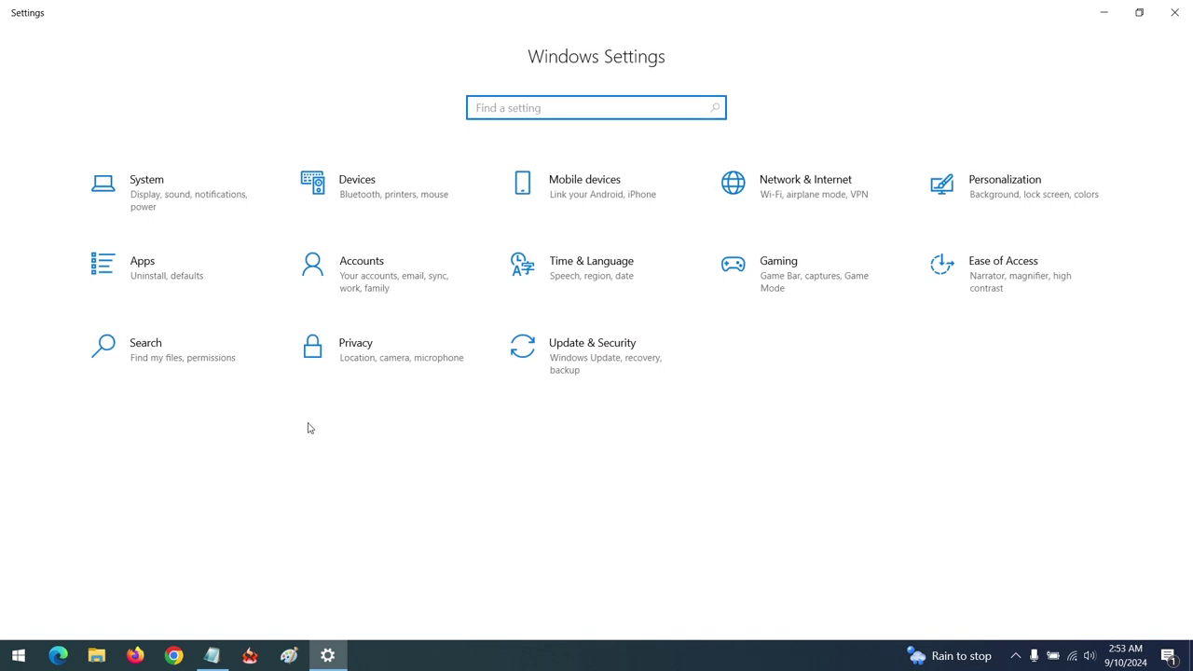
Open the Devices category in Windows Settings to show Bluetooth & other devices
click(350, 202)
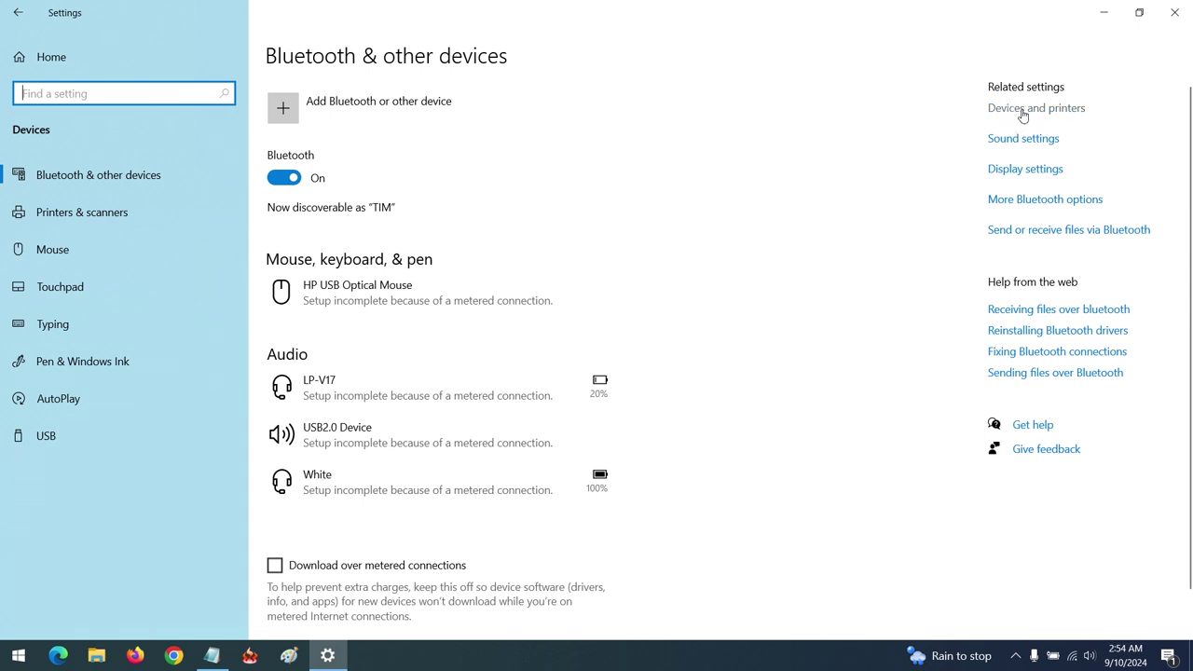
Open Control Panel's Devices and Printers and select the TIM computer
key(super)
text(contr)
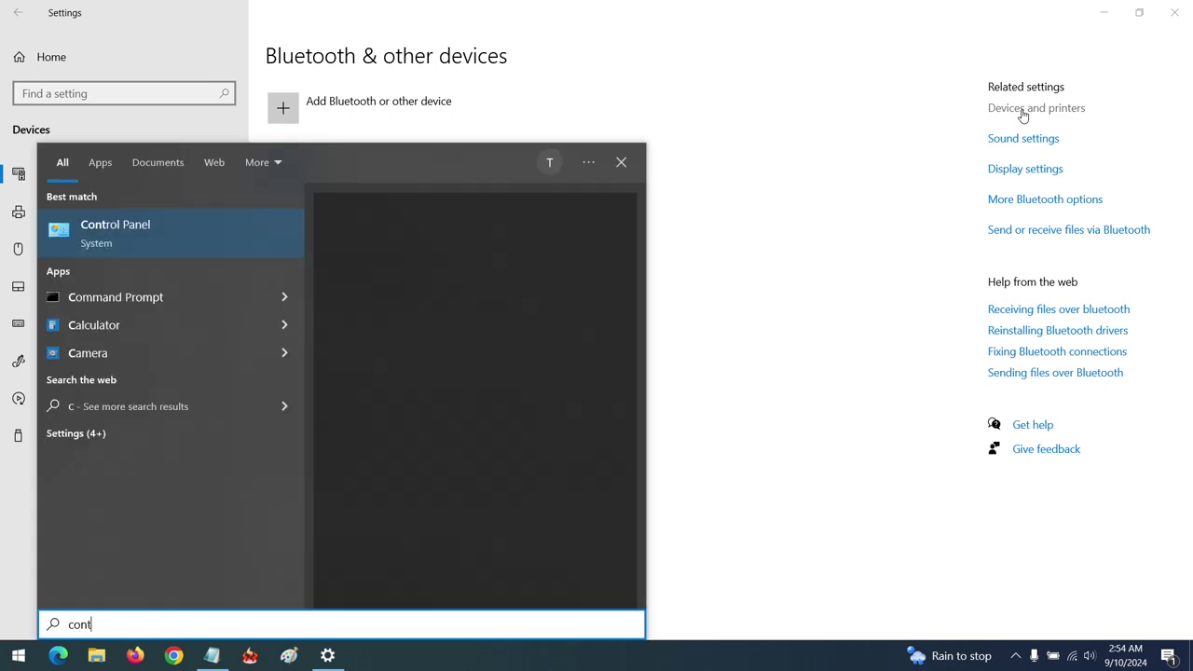
click(150, 237)
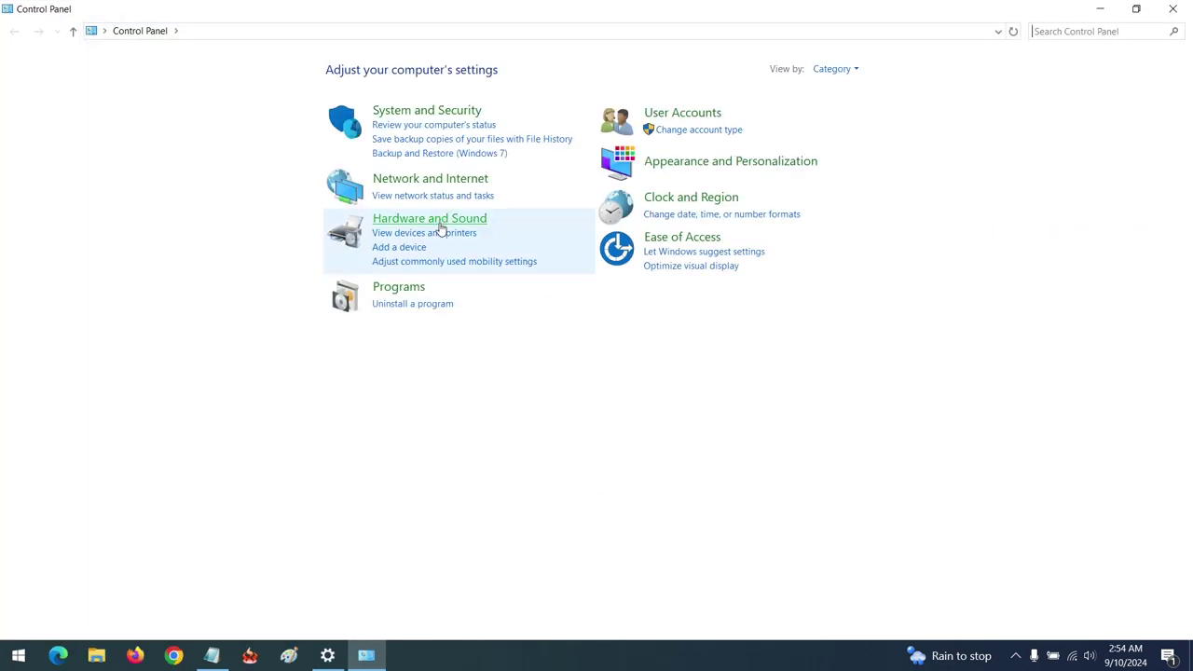
click(430, 235)
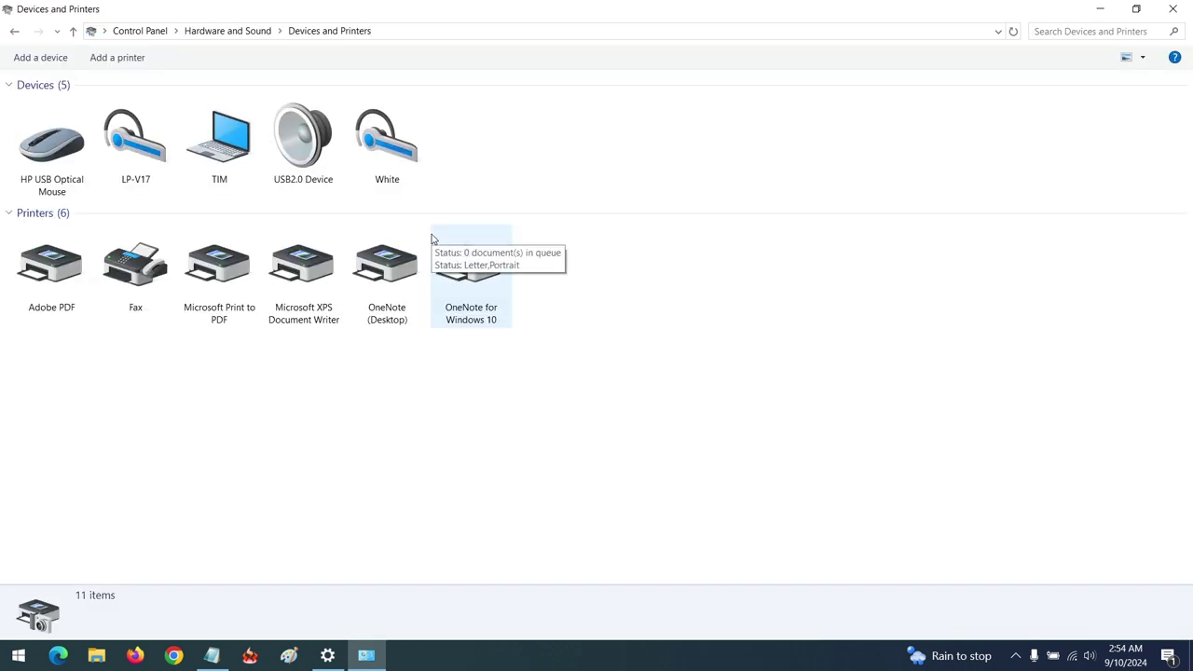
click(211, 168)
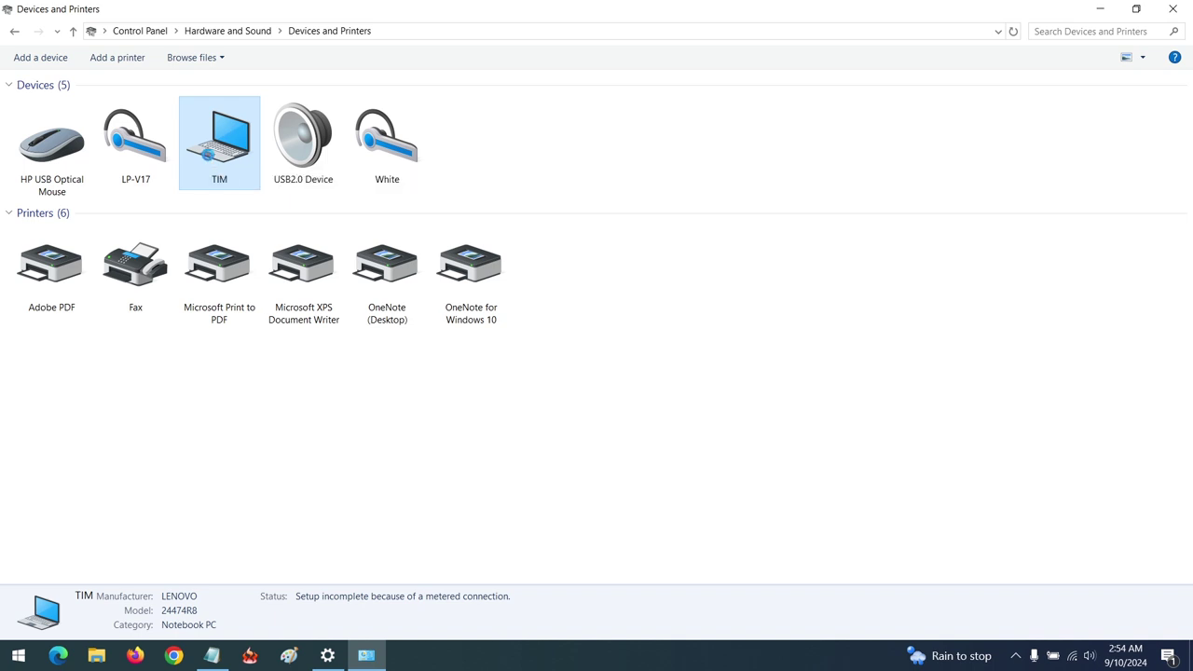
Open TIM's system information, then its System Properties for the computer name
key(shift+F10)
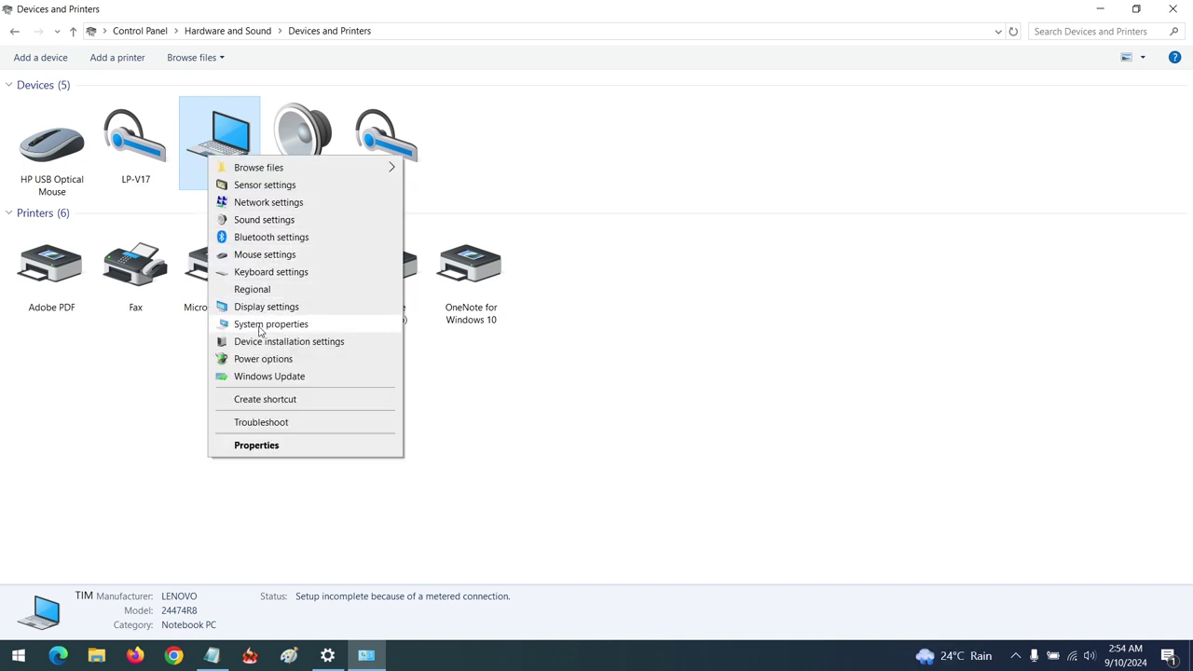
click(261, 327)
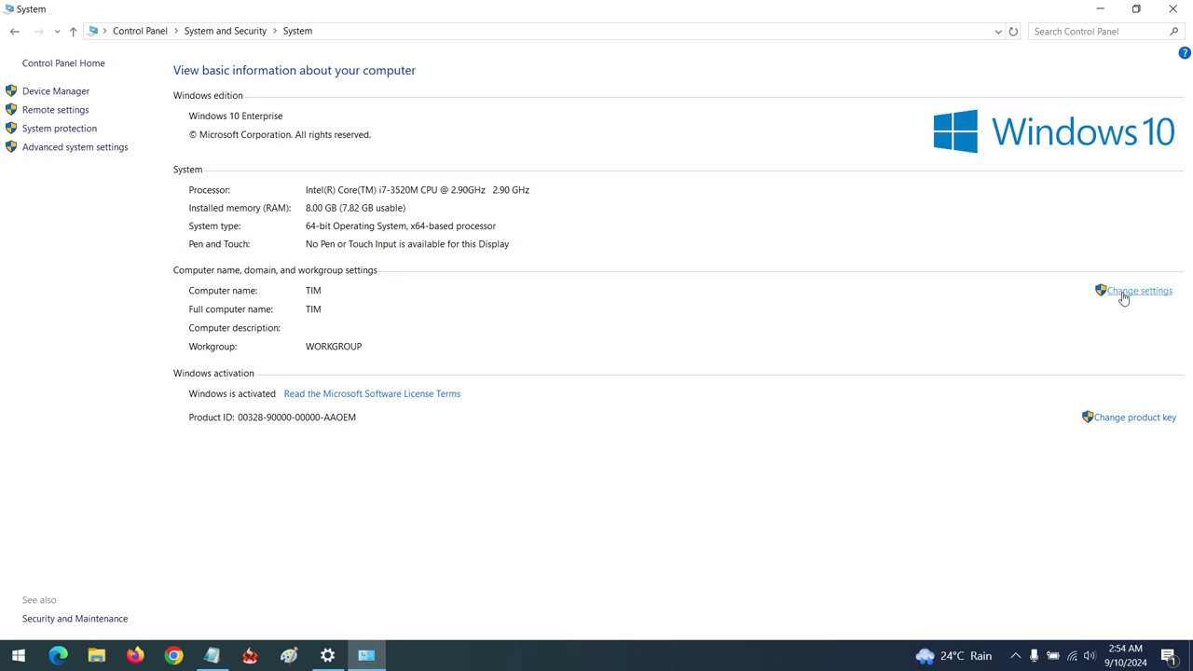
click(1124, 293)
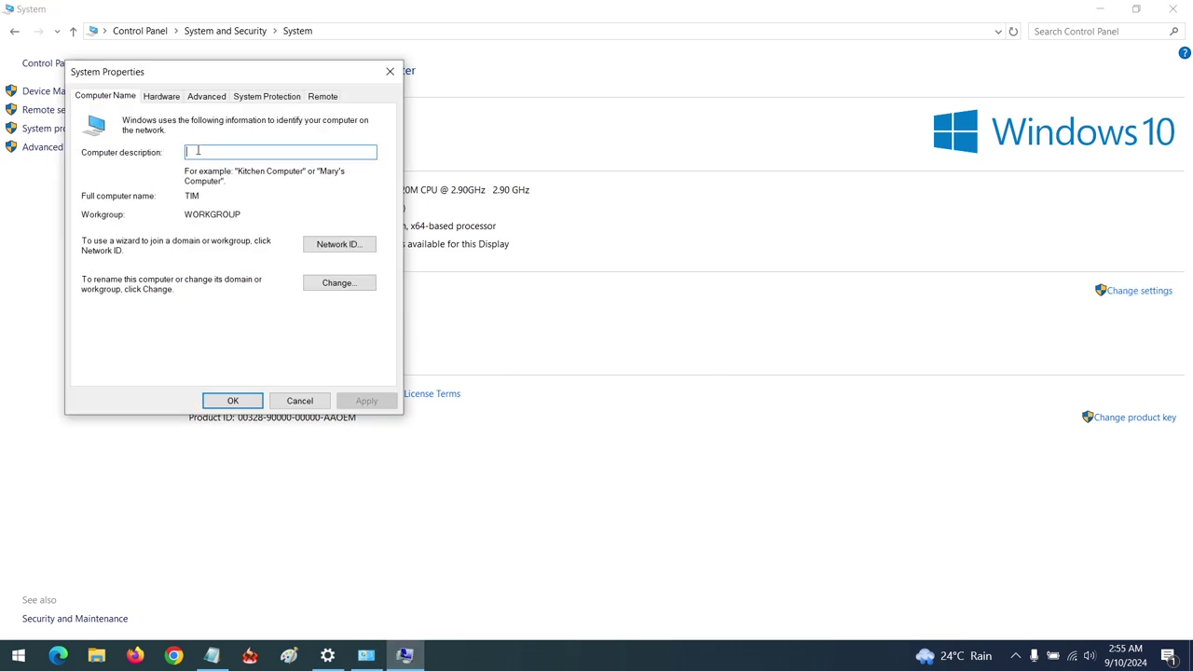
Rename the computer from TIM to AboutDevice and acknowledge the restart notice
click(335, 284)
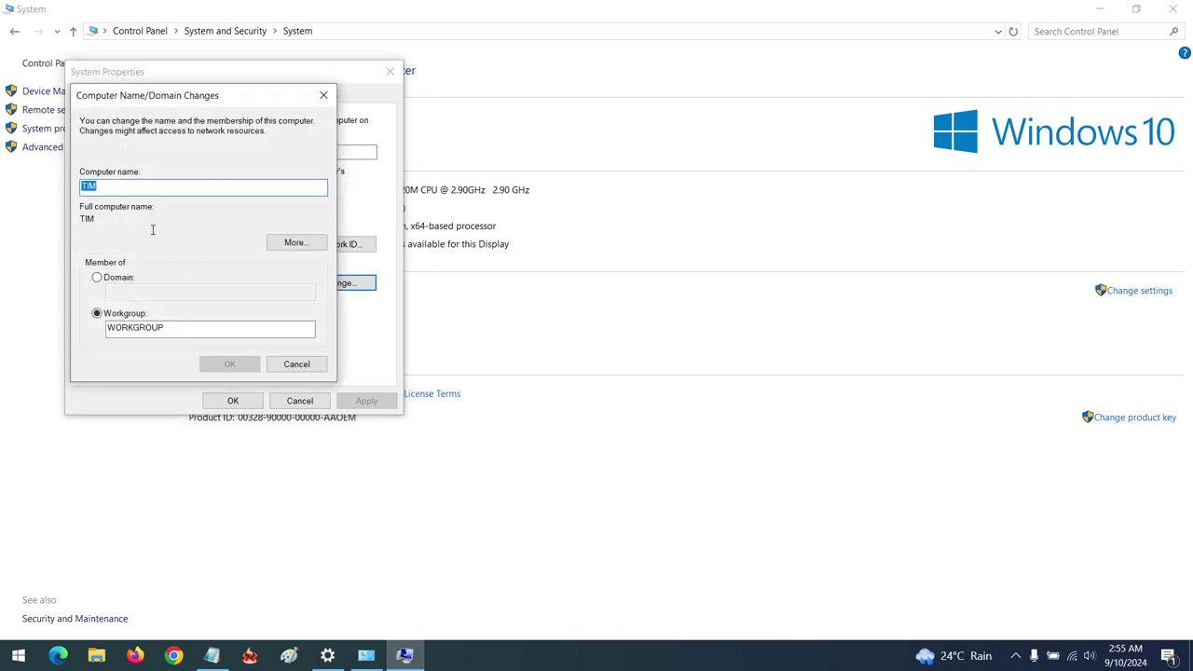
click(100, 187)
key(BackSpace)
key(BackSpace)
key(BackSpace)
text(AboutDevice)
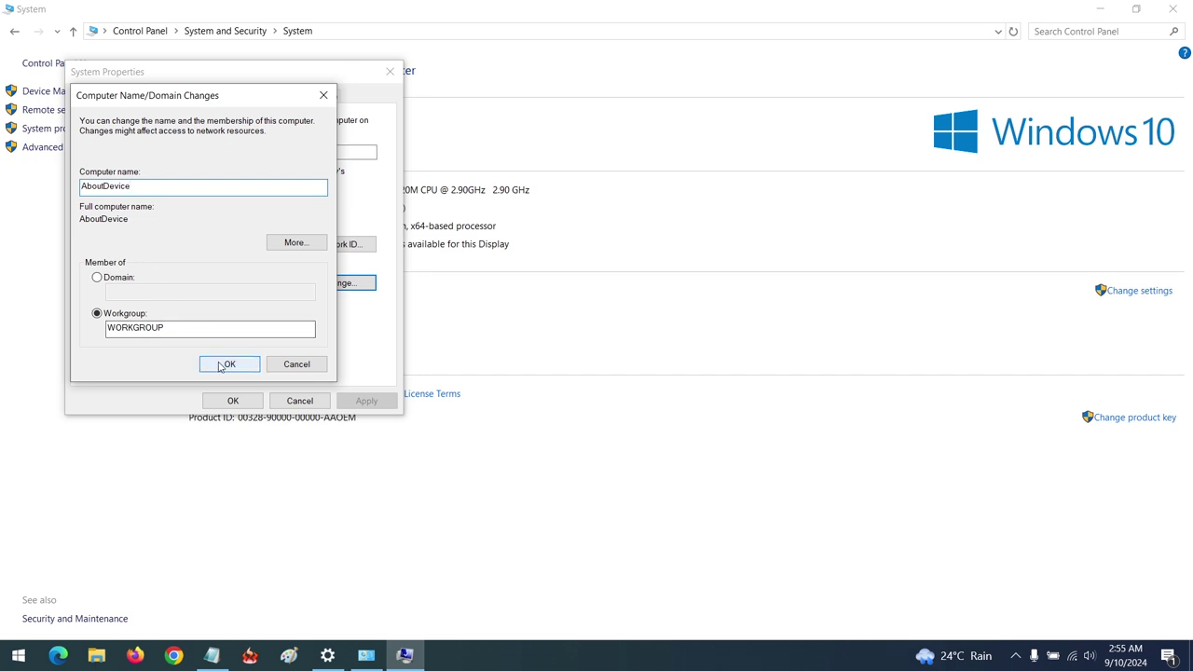
click(217, 364)
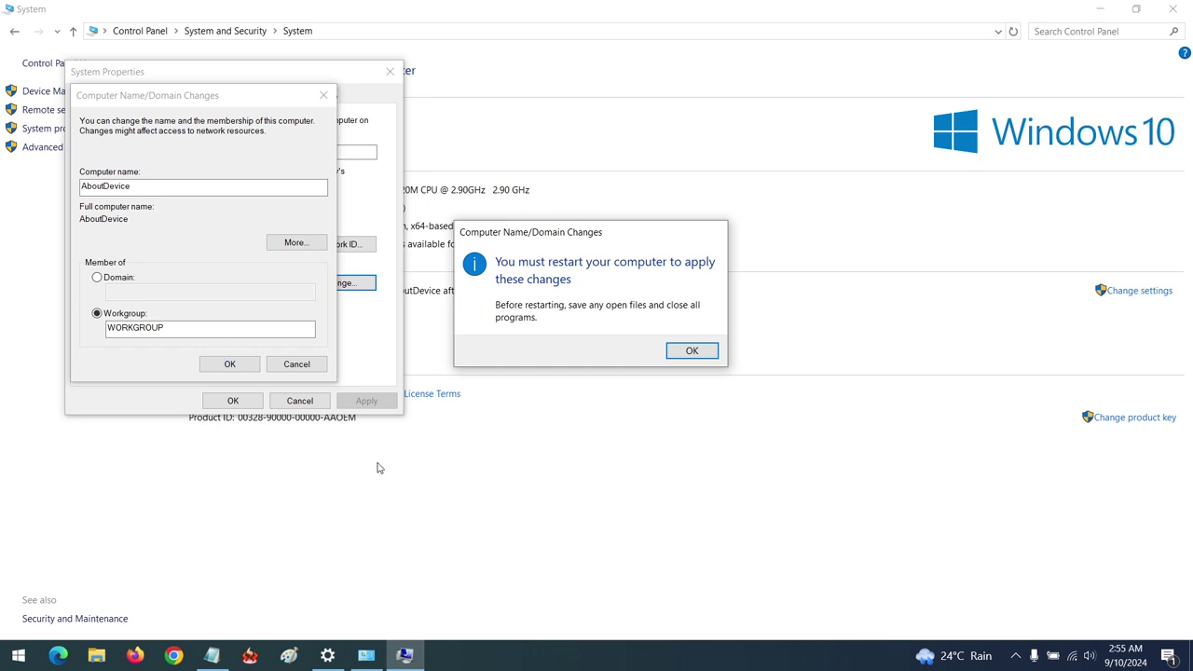
click(298, 365)
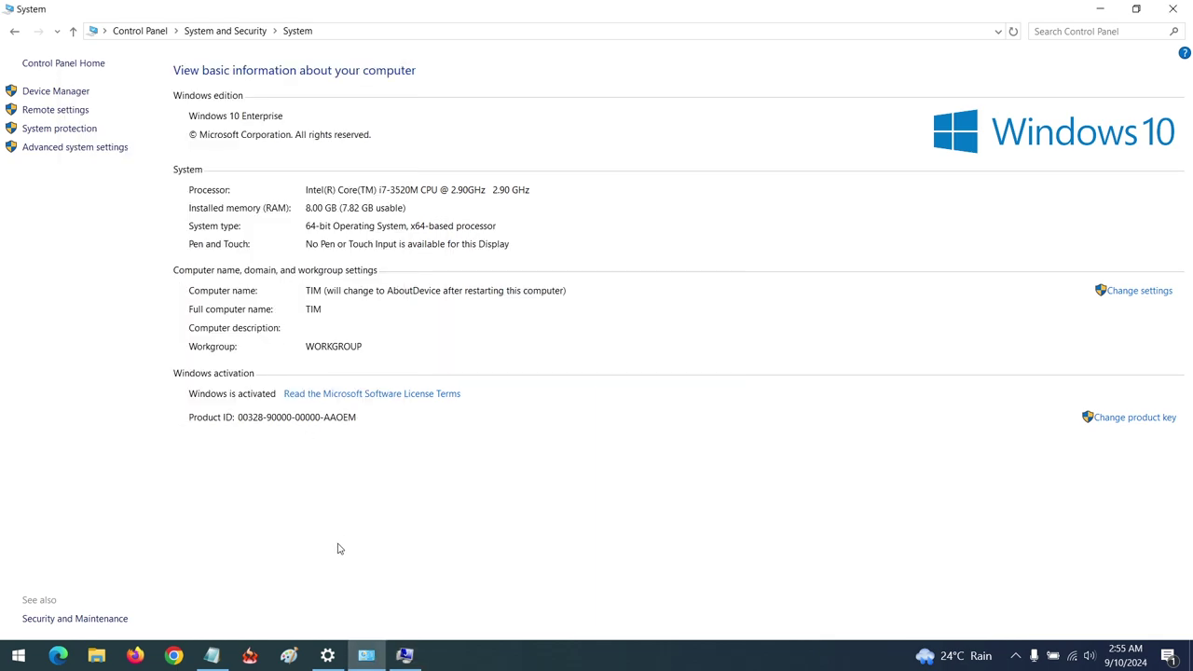
Minimize the System page and bring the Settings window to the front
click(1101, 11)
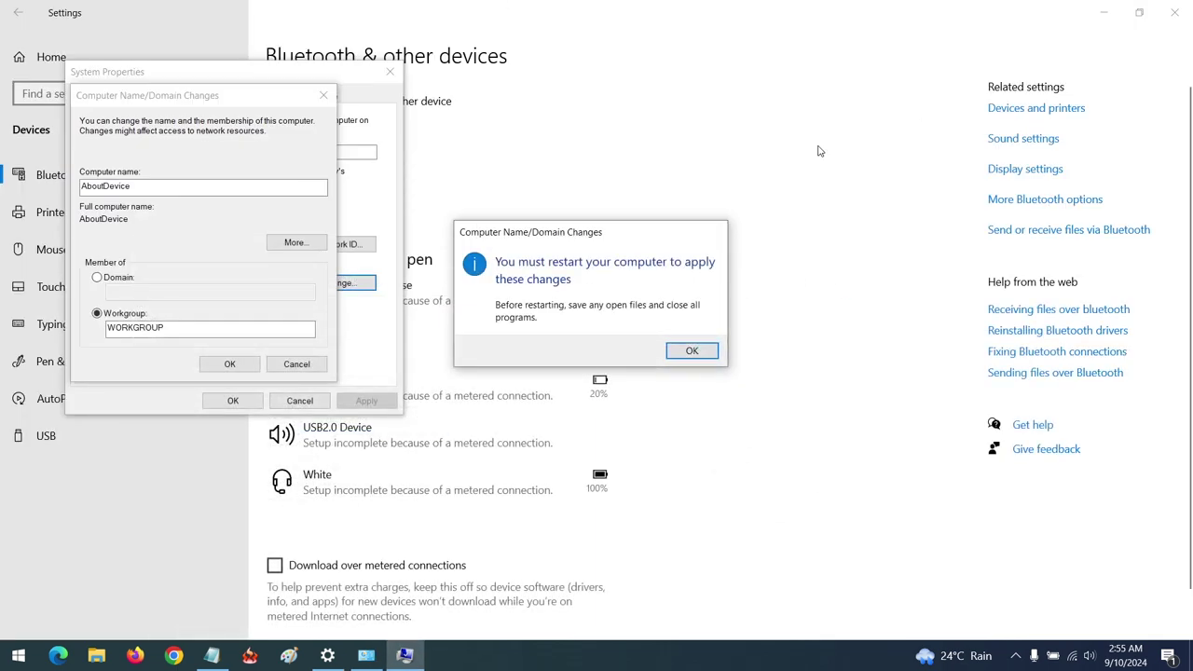
drag(671, 232, 262, 348)
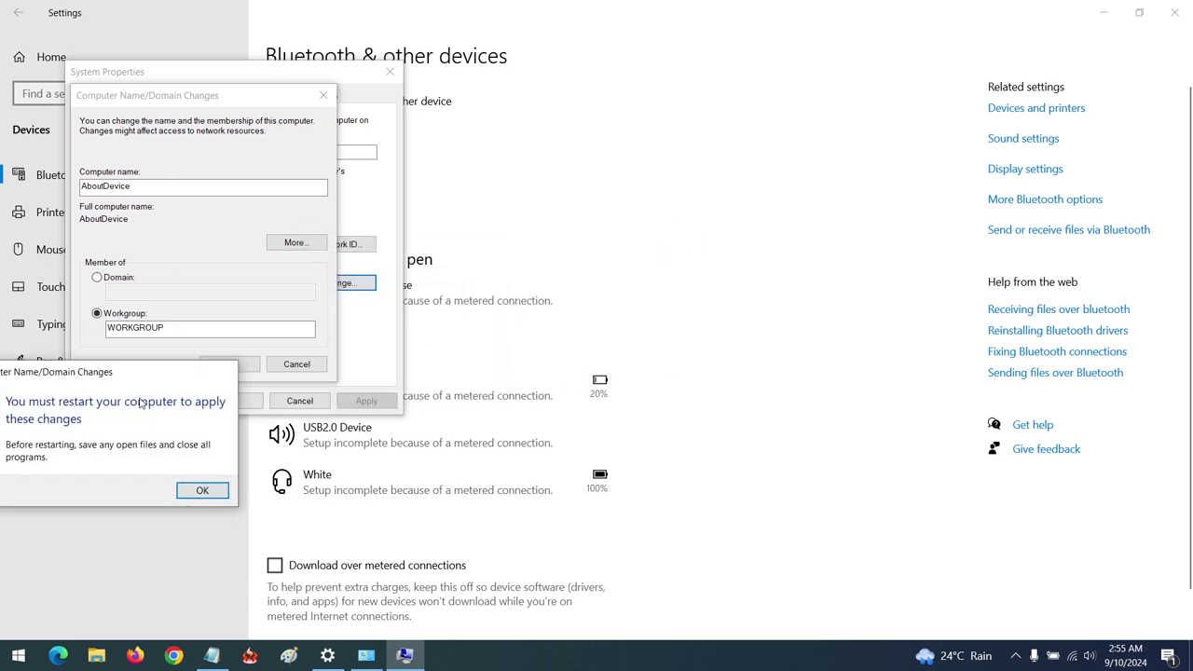
click(663, 308)
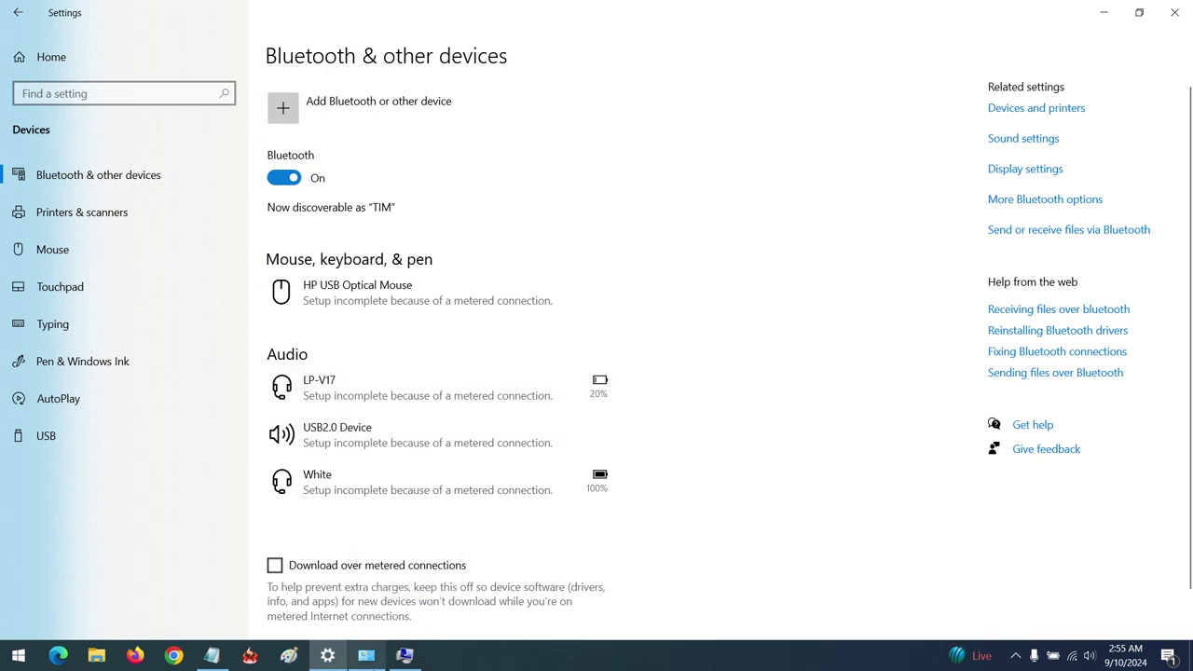
Dismiss the restart notice, close System Properties, and choose Restart Later
click(404, 658)
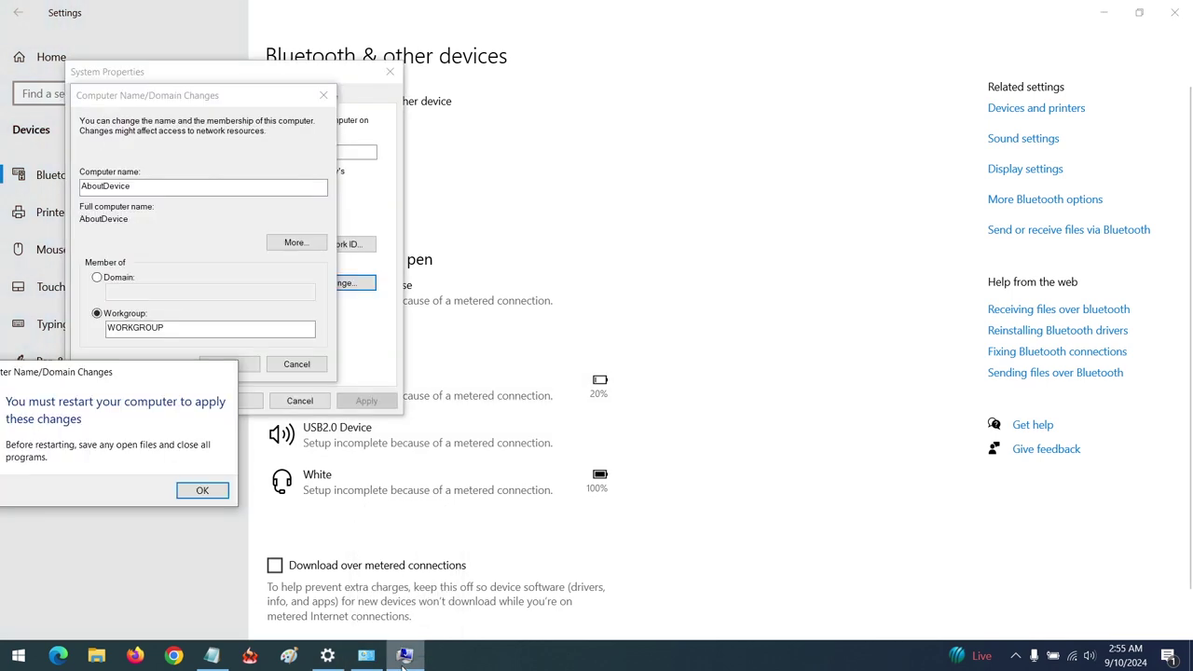
drag(157, 386, 479, 362)
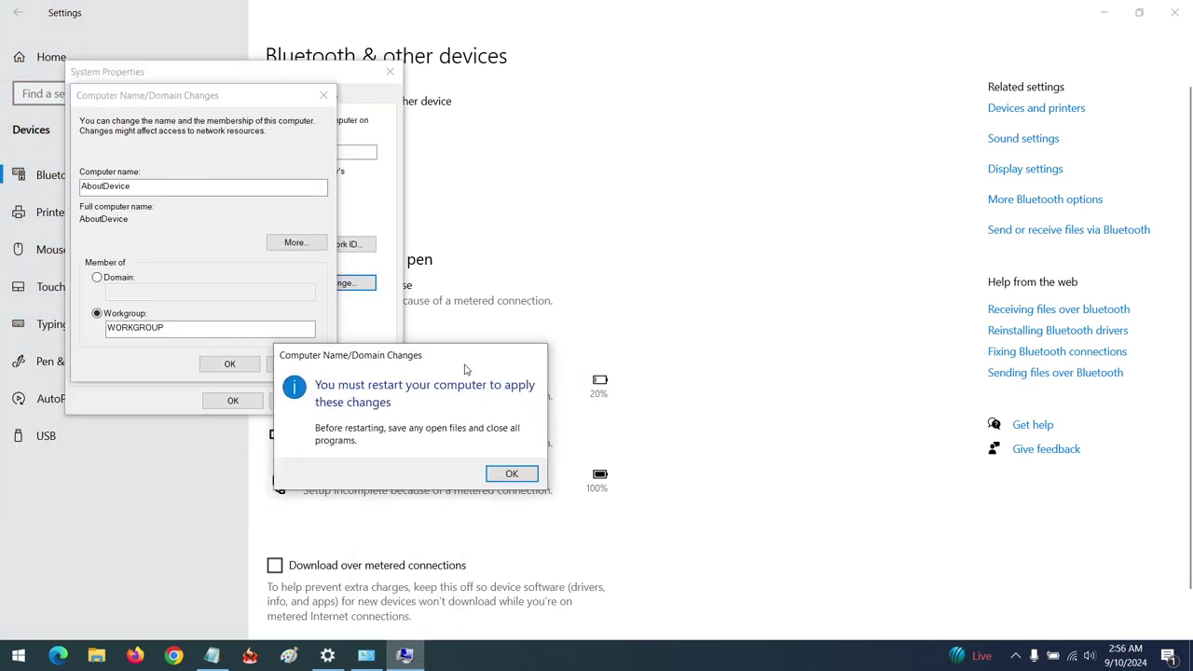
click(514, 472)
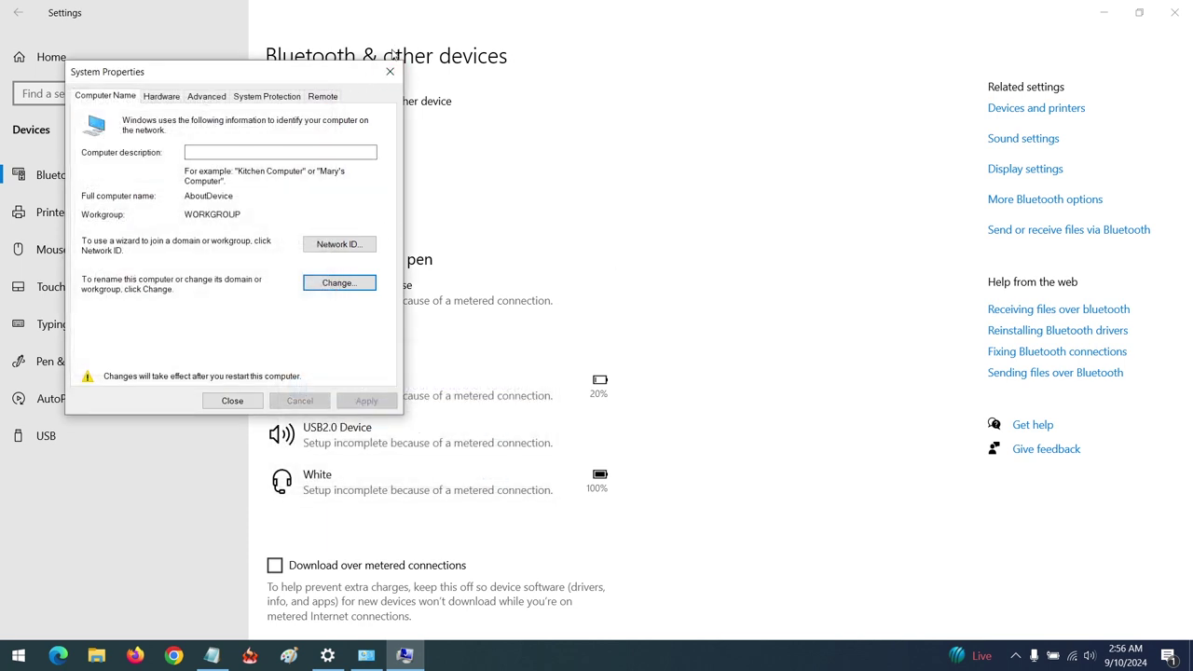
click(390, 71)
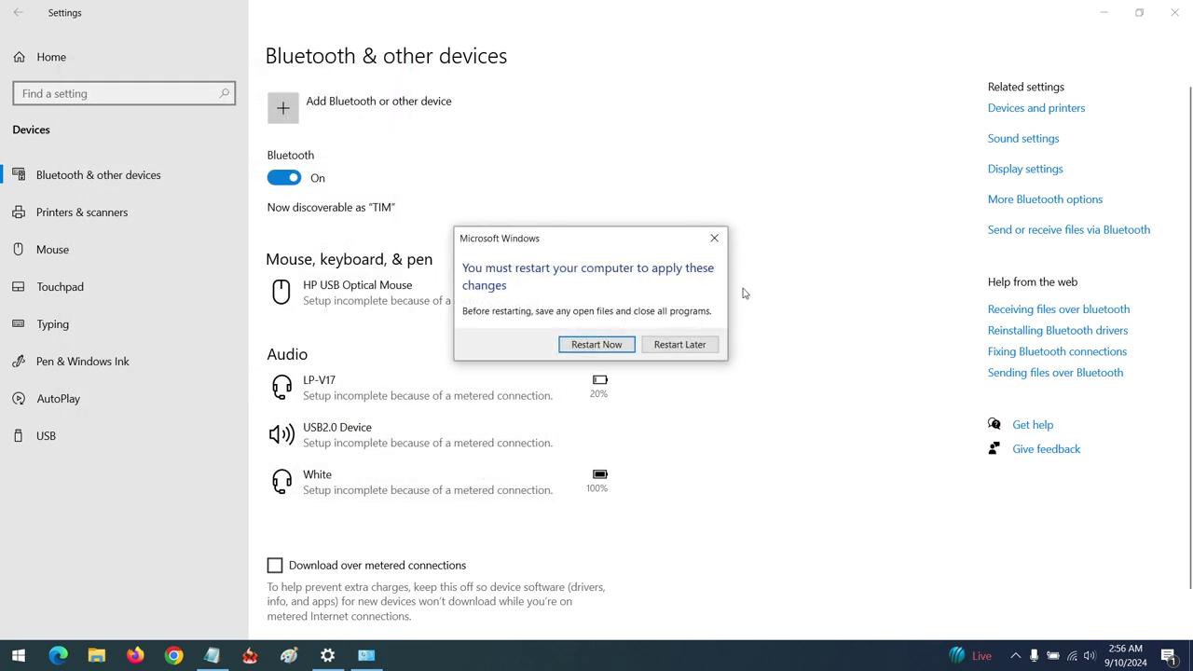
click(676, 347)
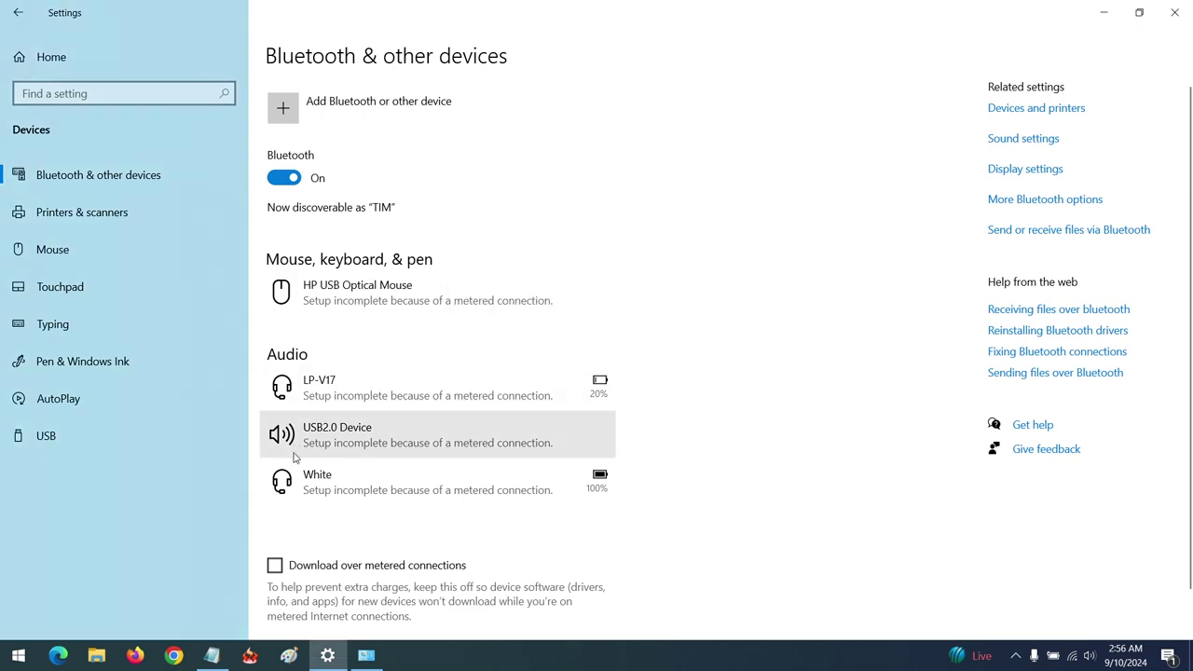
Return to Devices and Printers and open the LP-V17 headset's properties
click(366, 658)
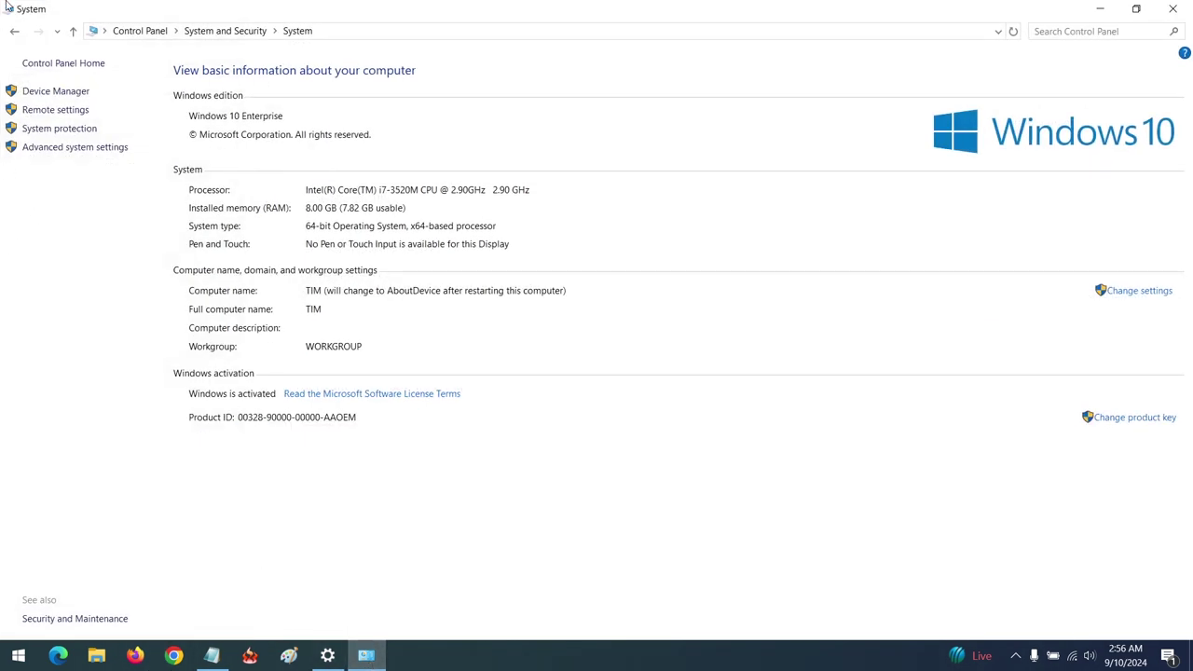
click(14, 32)
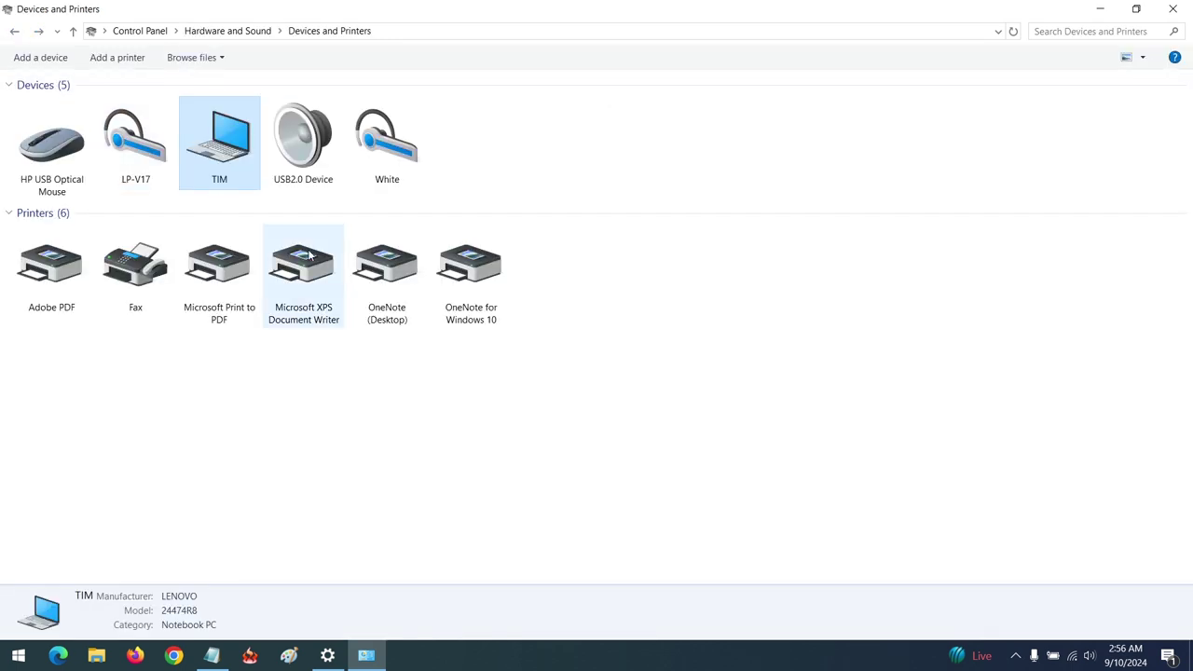
click(133, 161)
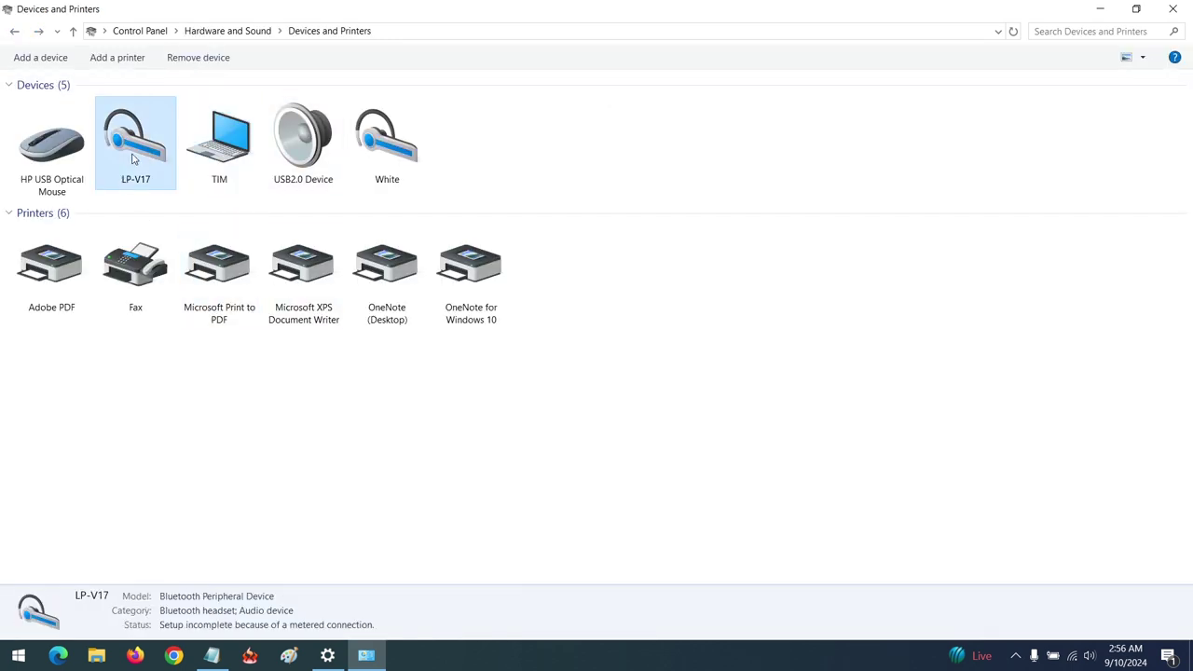
click(366, 157)
click(144, 152)
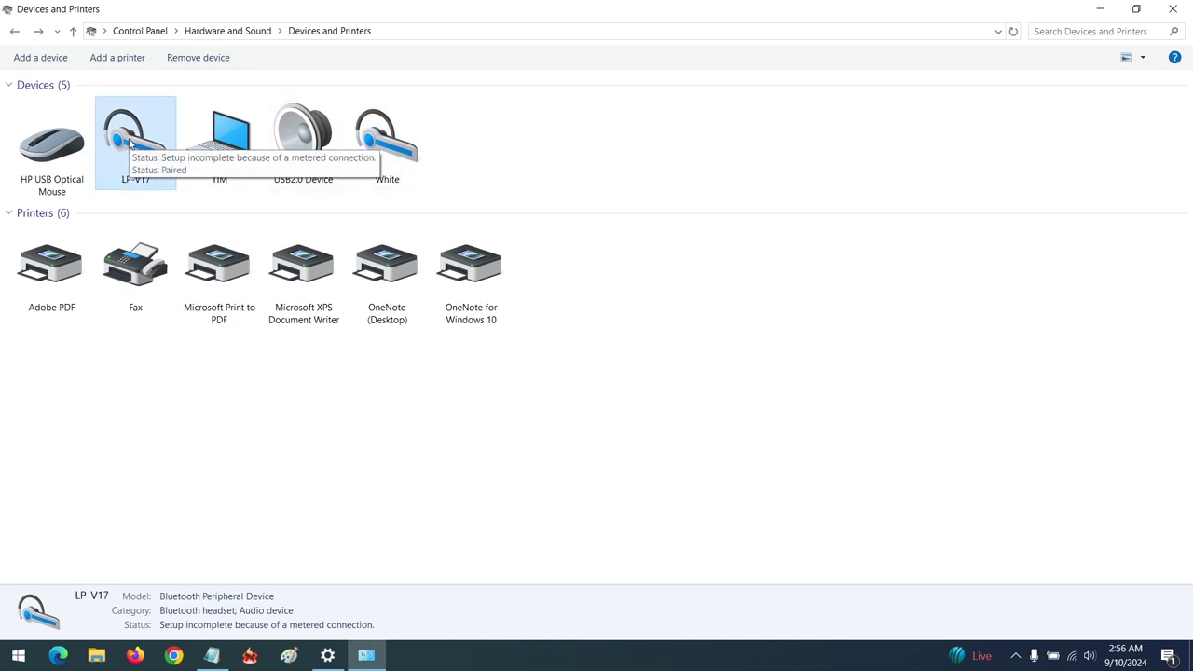
right_click(131, 144)
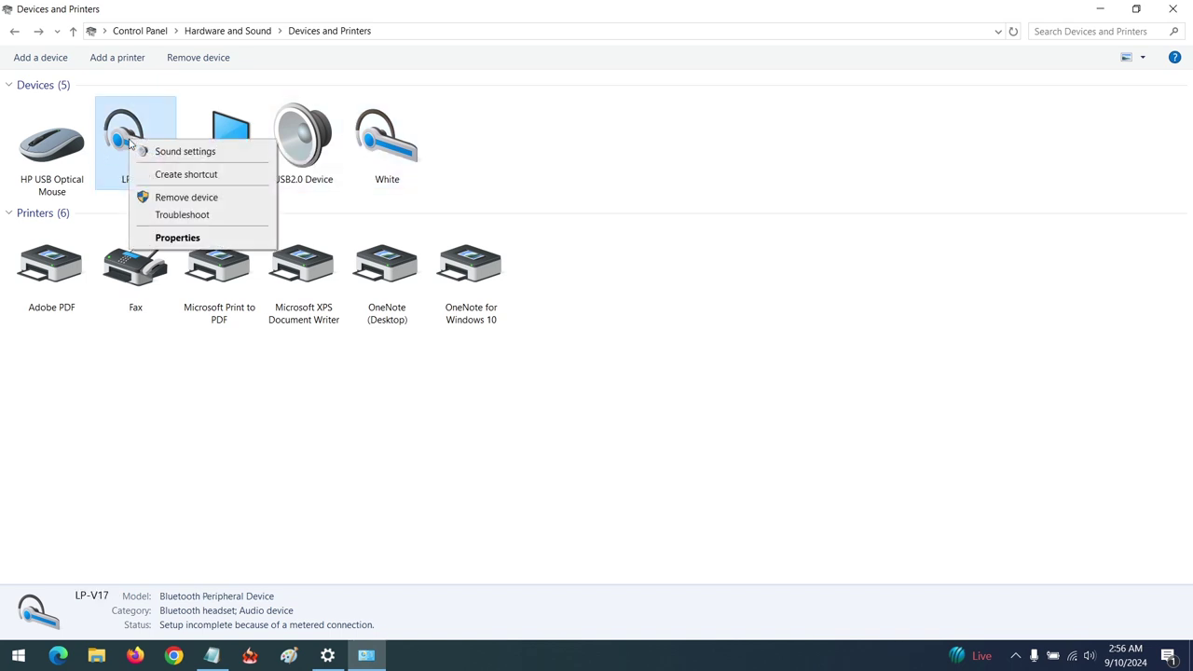
click(177, 241)
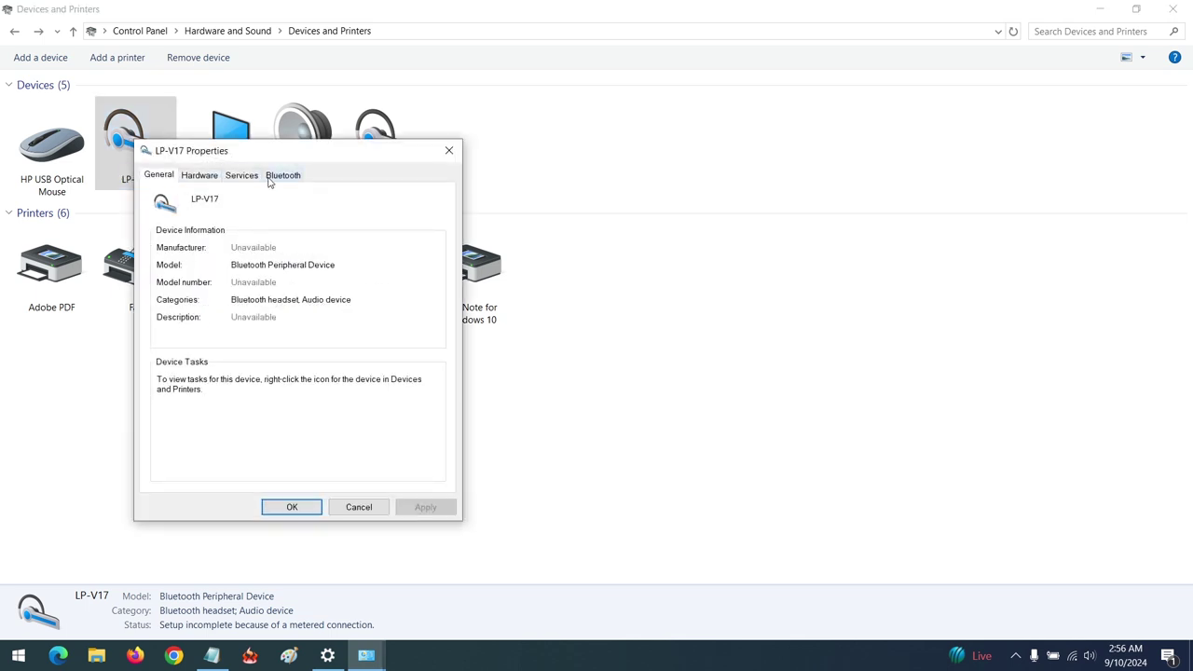
On the Bluetooth tab, rename the headset to Black Bluetooth, then apply and close
drag(251, 151, 365, 163)
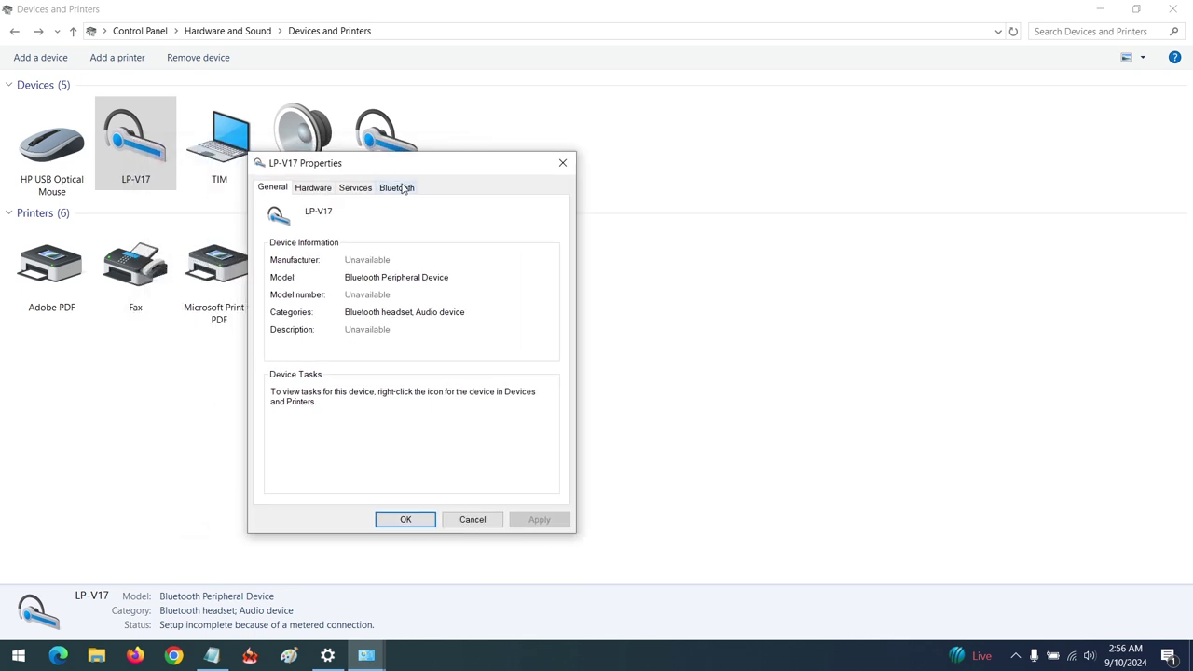
click(400, 187)
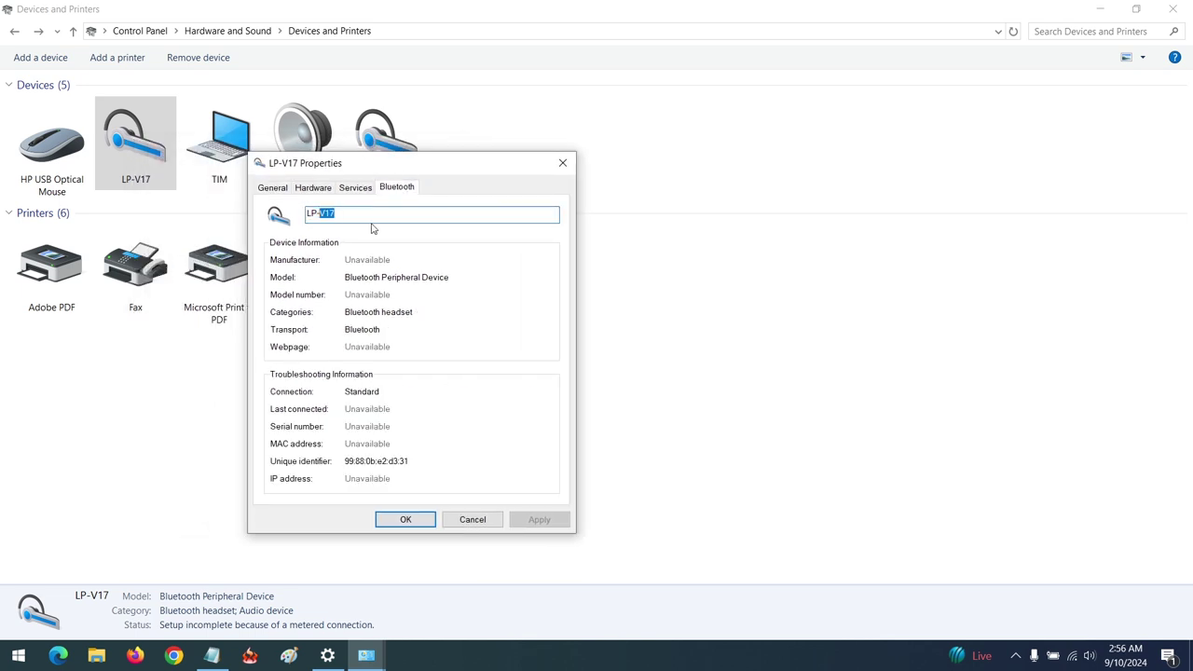
drag(352, 213, 289, 212)
text(Black Bluetooth)
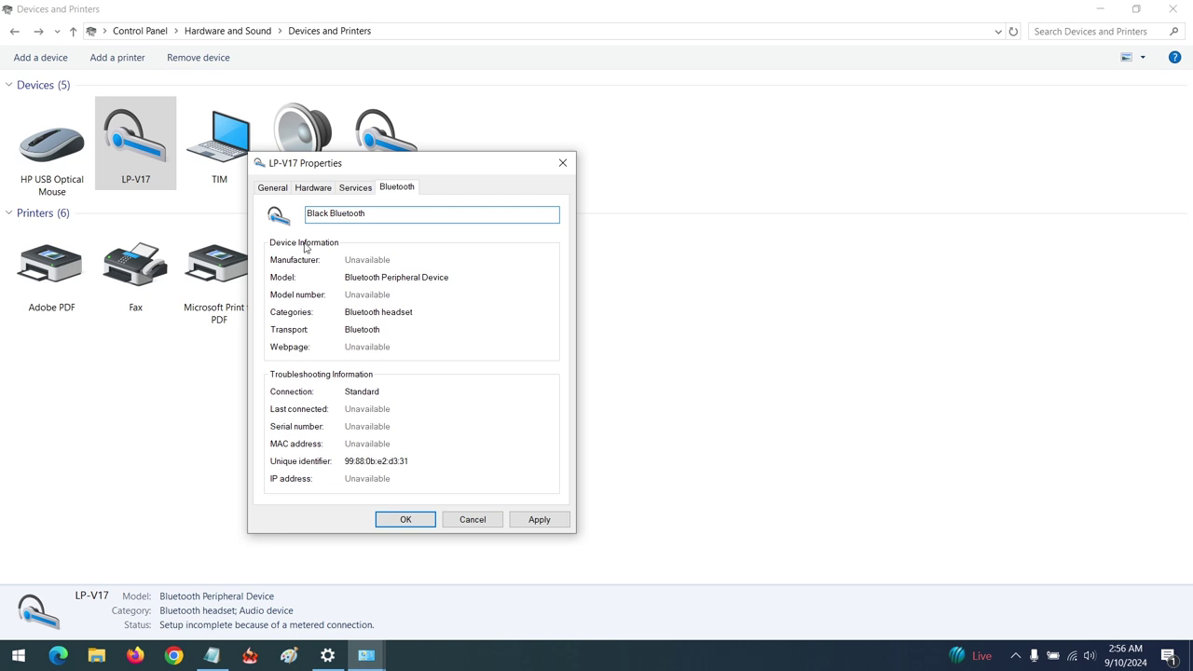
click(559, 528)
click(411, 520)
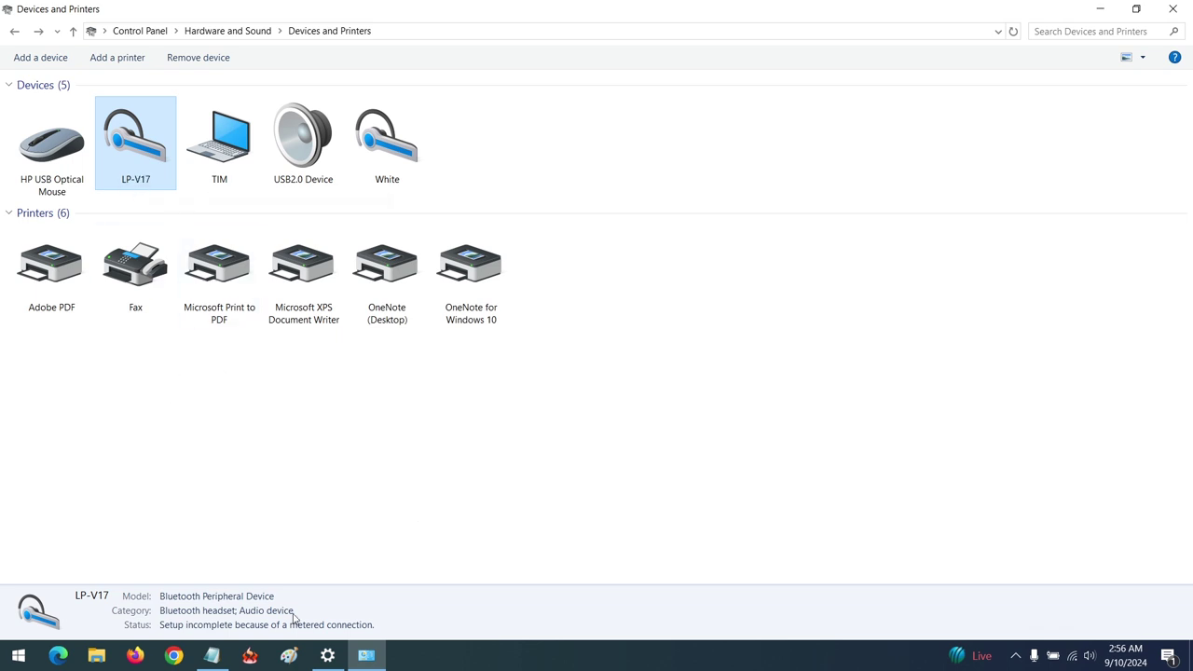
In Settings' Bluetooth & other devices page, switch Bluetooth off and back on
click(16, 657)
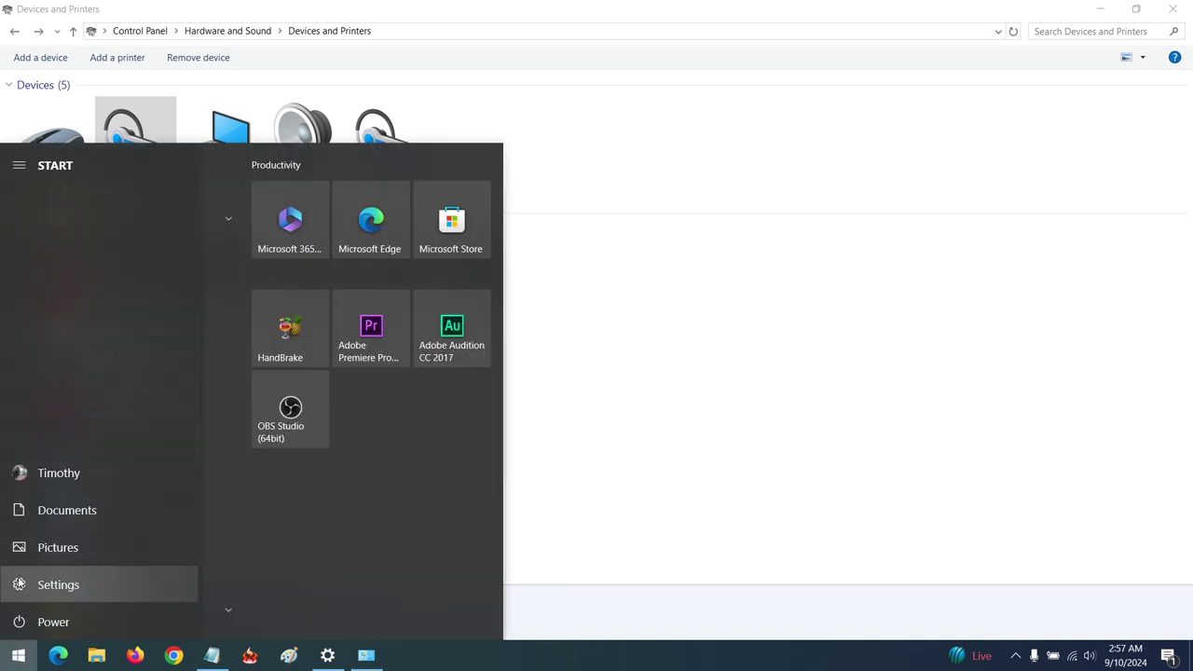
click(21, 584)
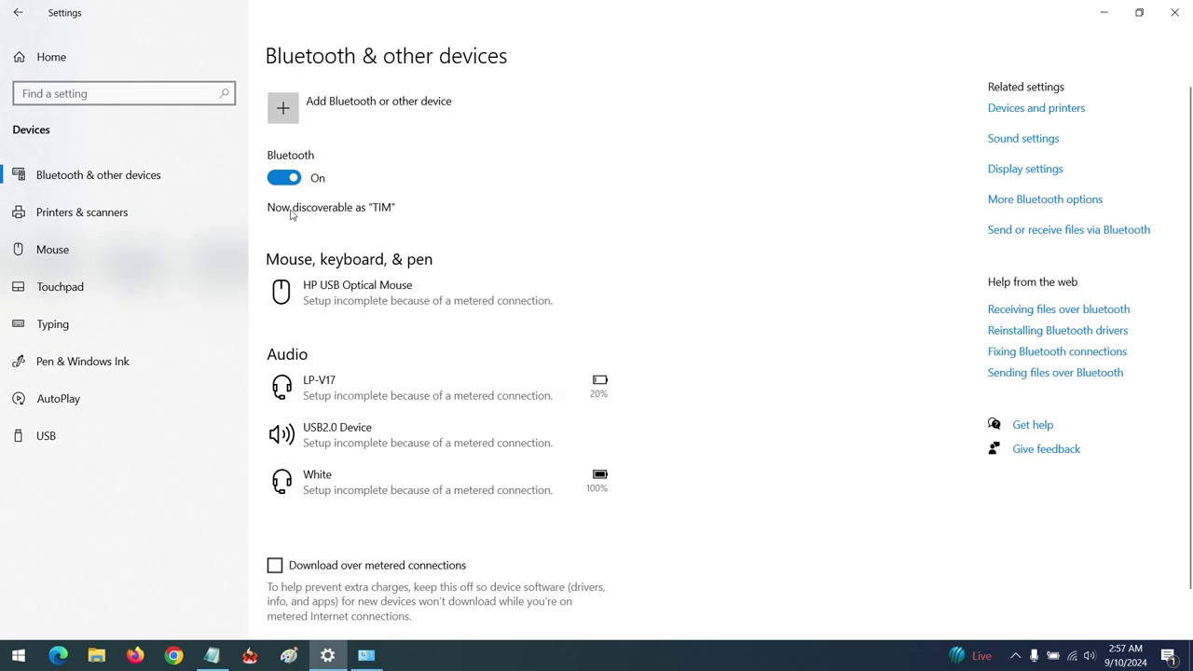
click(280, 179)
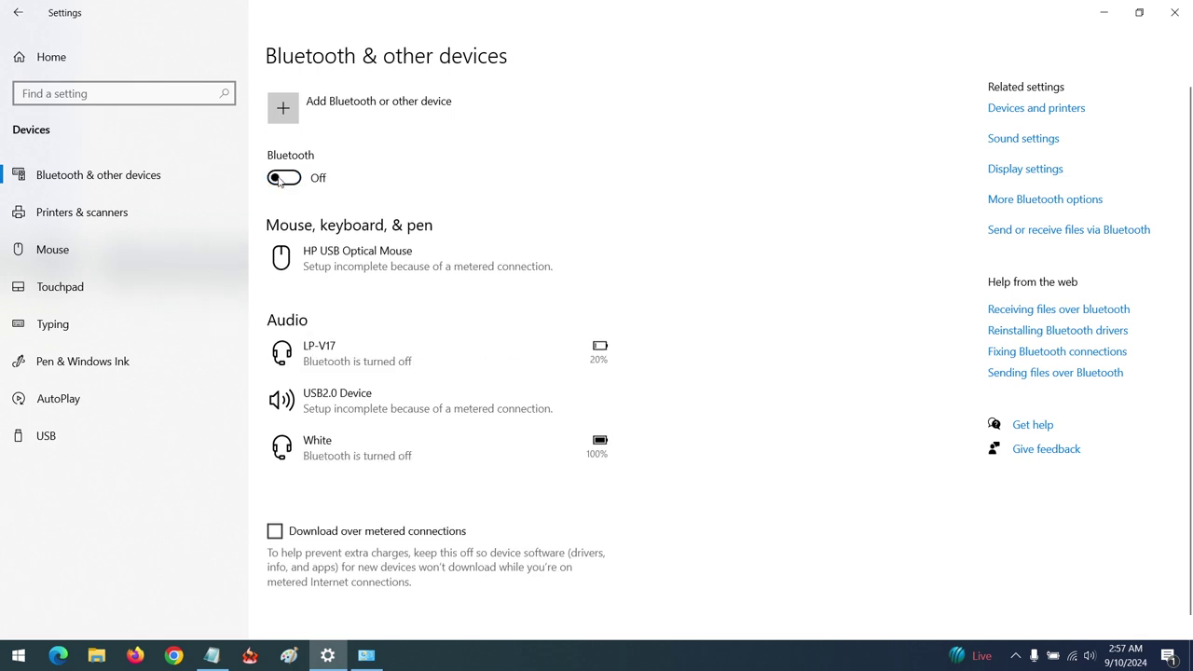
click(294, 183)
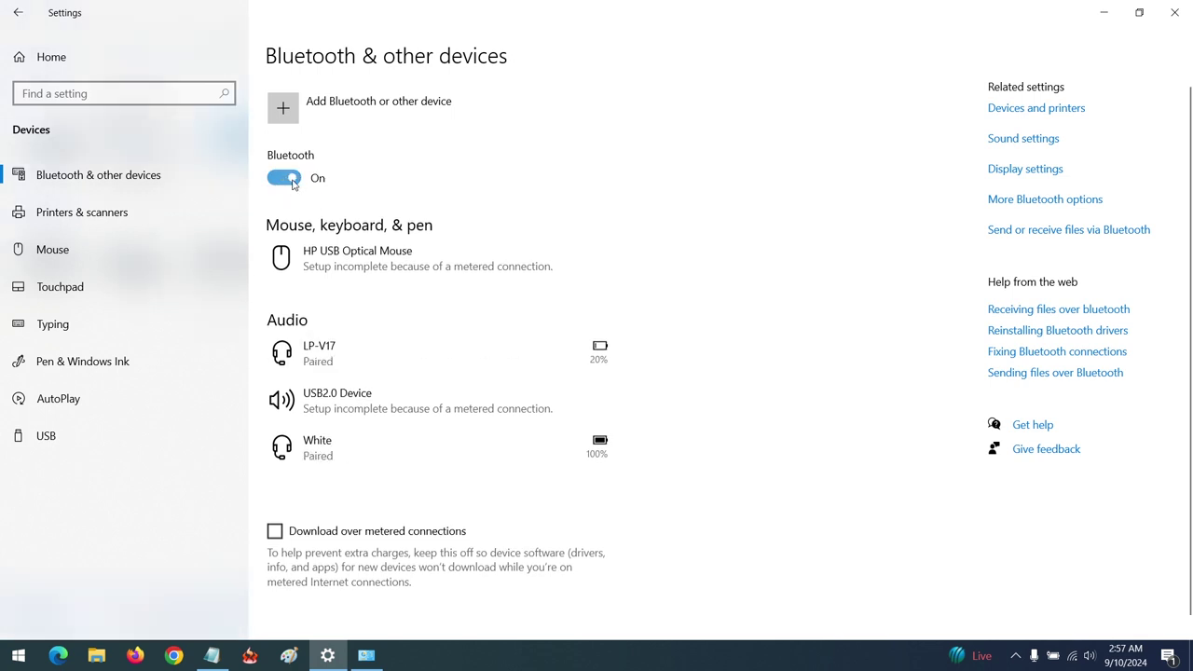